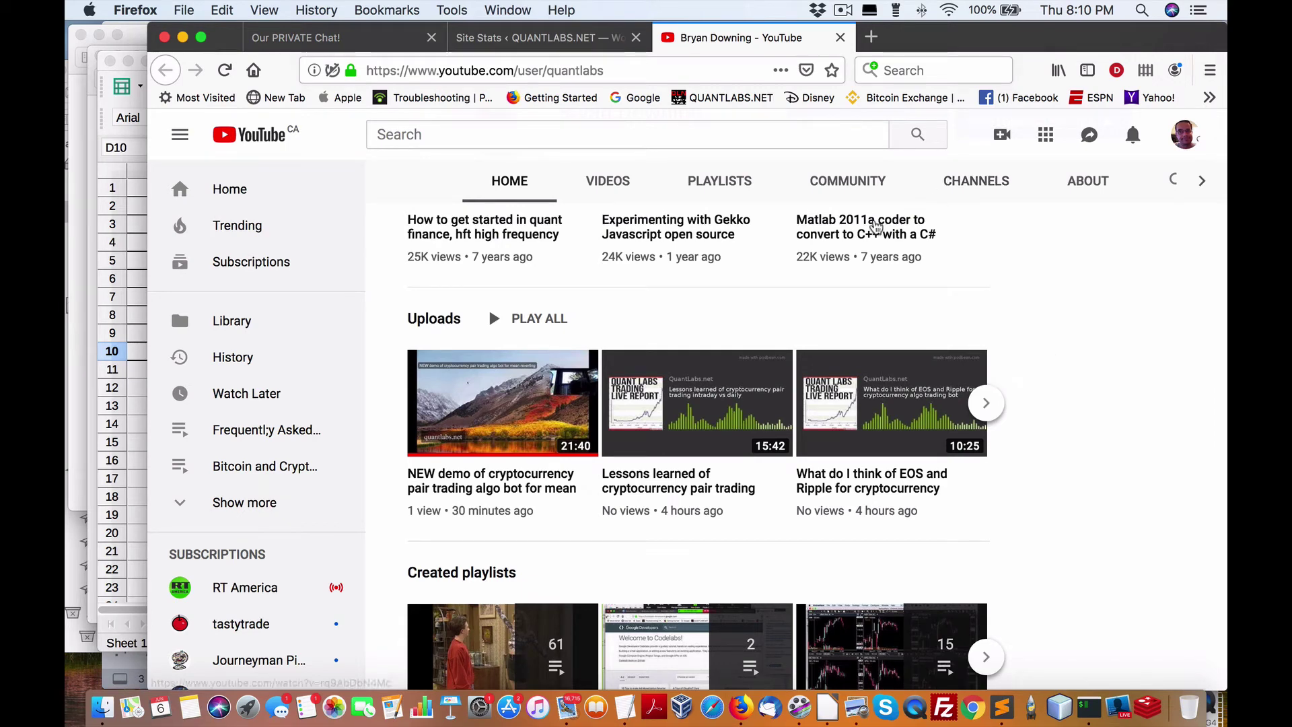
scroll(876, 227, "down", 5)
scroll(875, 228, "down", 3)
scroll(886, 261, "up", 12)
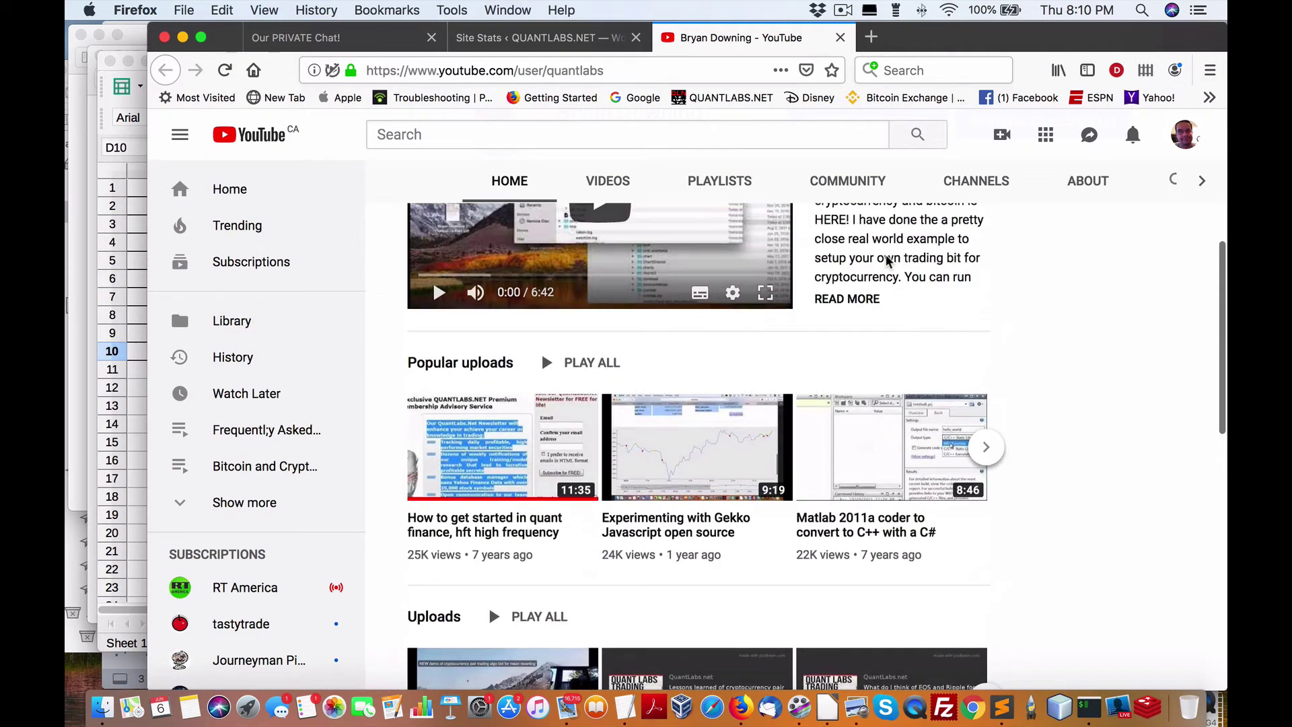
mouse_move(502, 447)
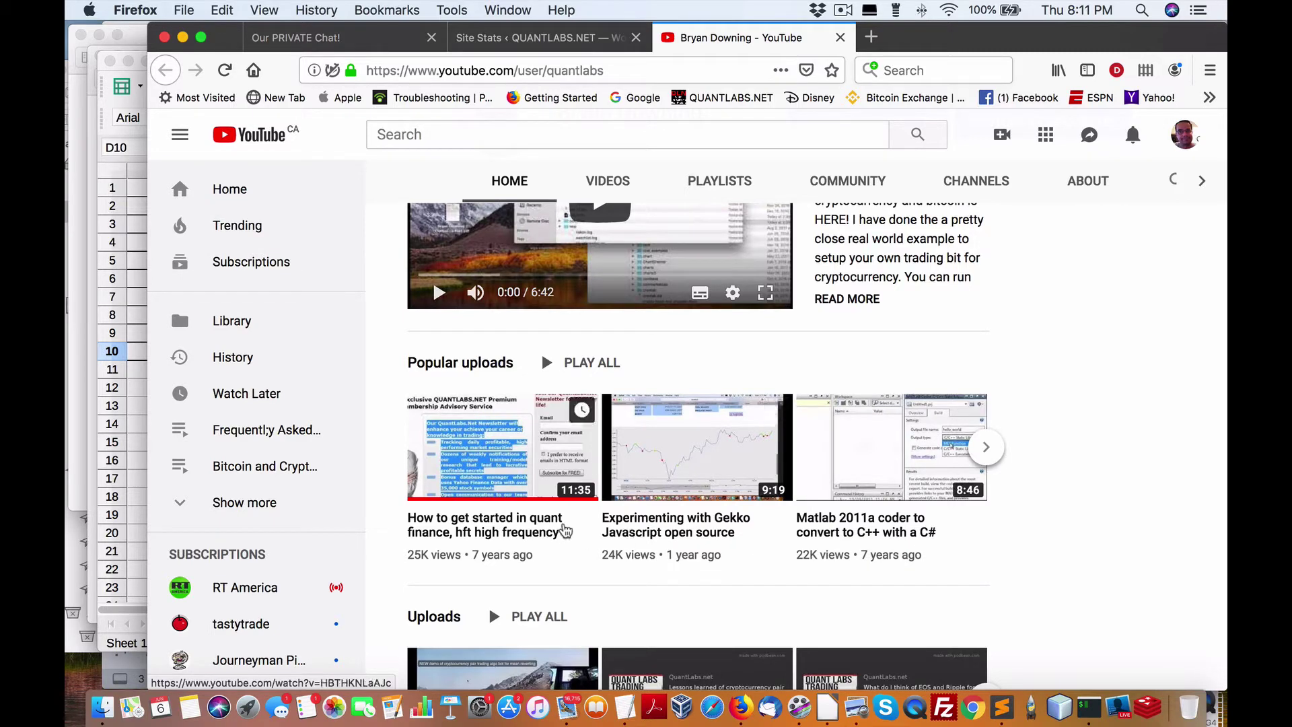
scroll(707, 505, "down", 2)
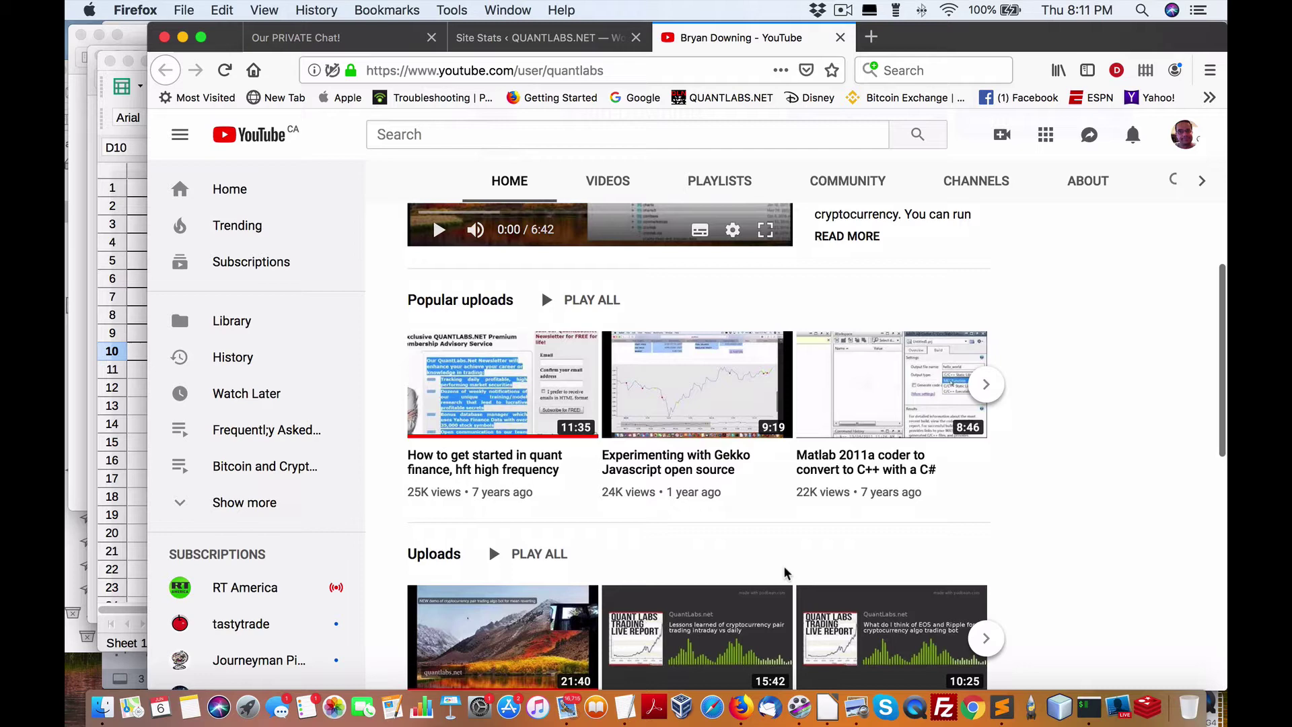
scroll(786, 574, "down", 5)
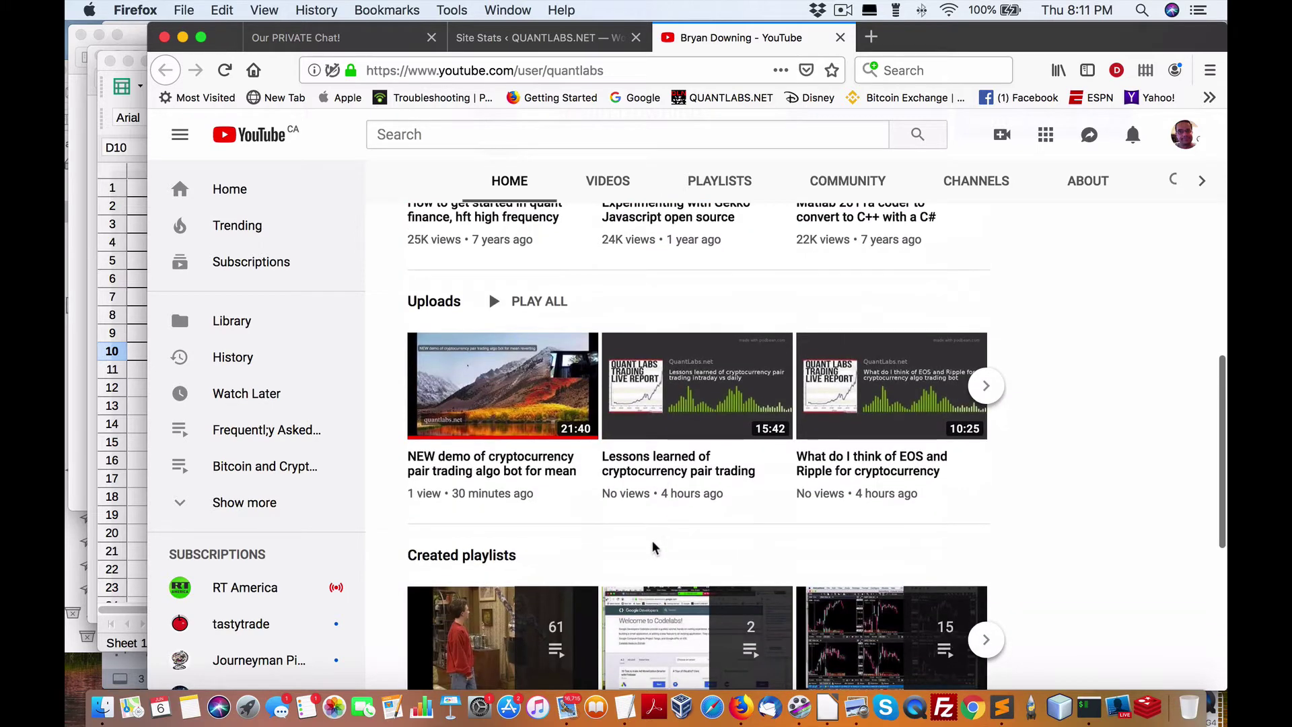
scroll(449, 472, "up", 1)
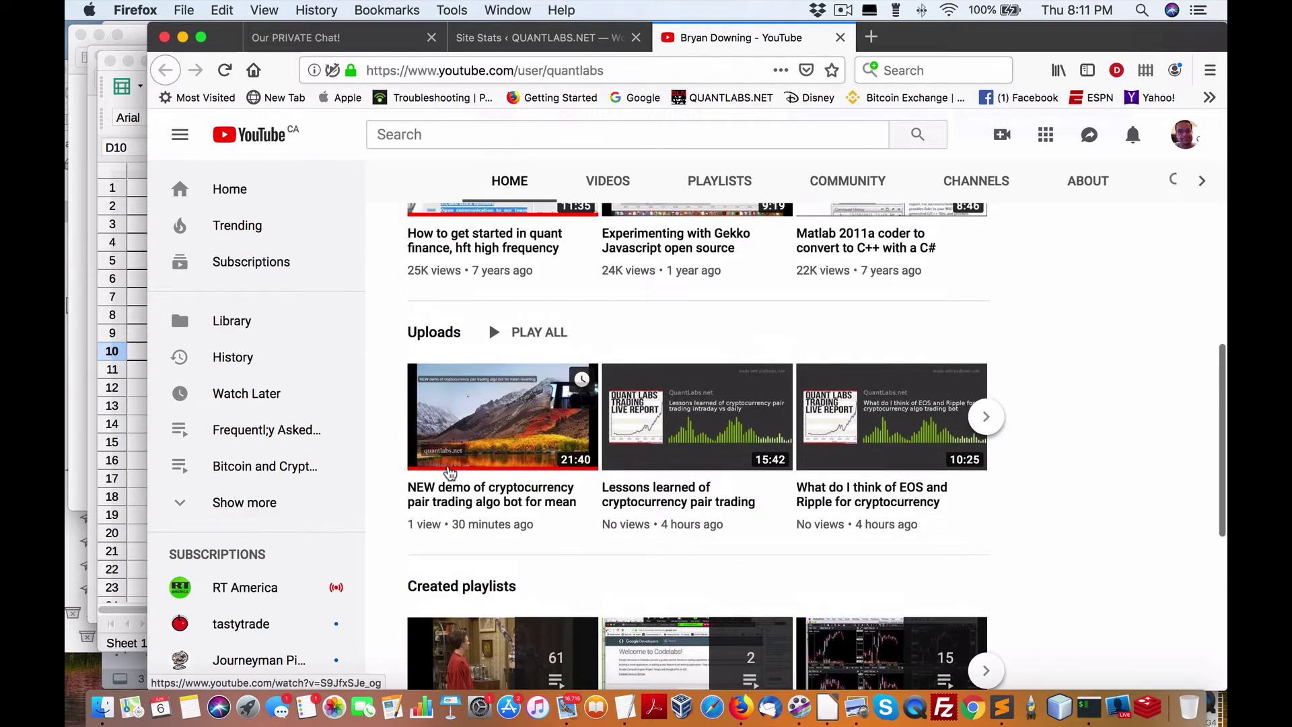
scroll(541, 488, "down", 2)
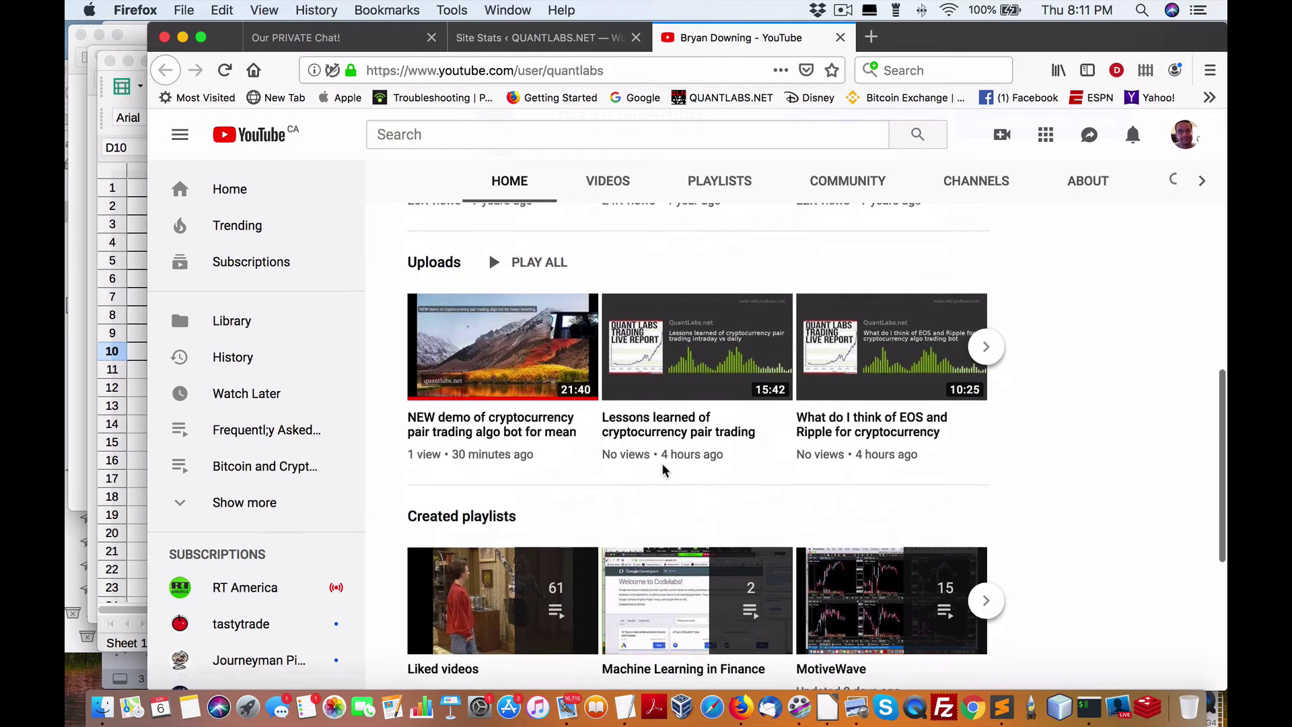
scroll(664, 470, "up", 5)
scroll(663, 469, "up", 2)
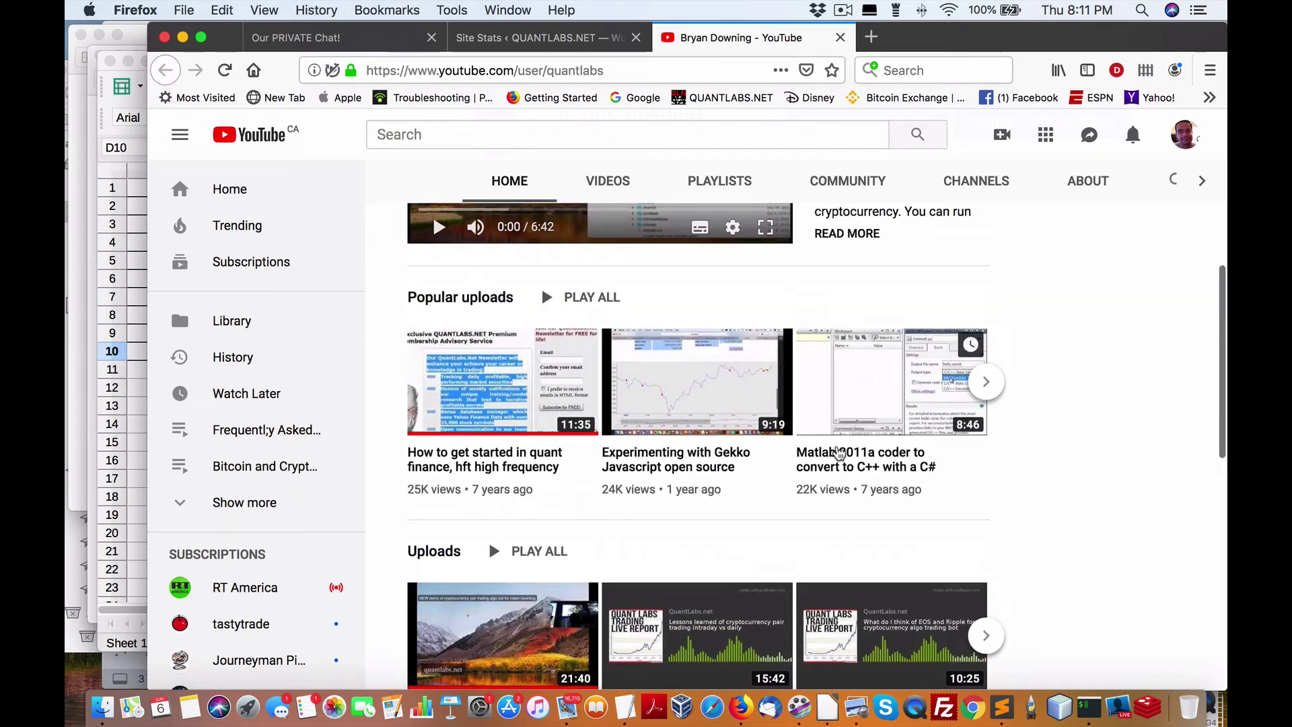
scroll(838, 454, "up", 2)
scroll(838, 455, "up", 1)
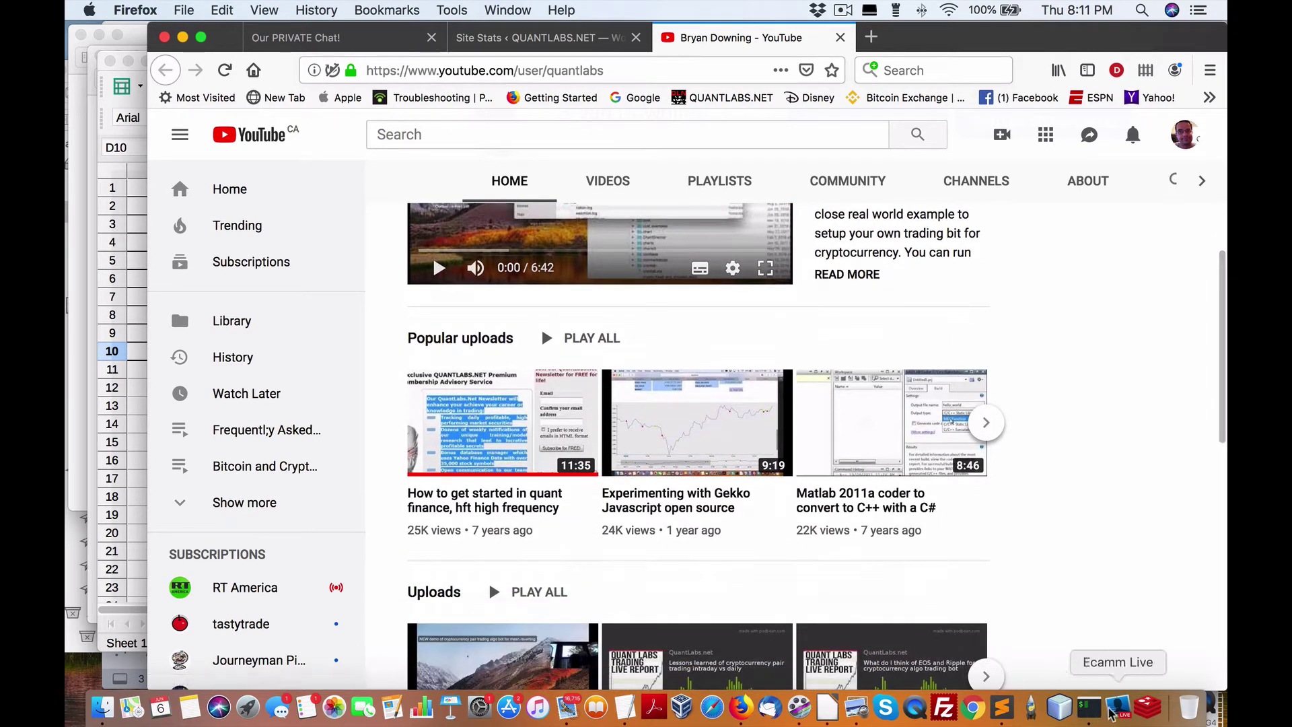
Step: Bring the cointFx.xls spreadsheet to the front and nudge its window into position
left_click(829, 713)
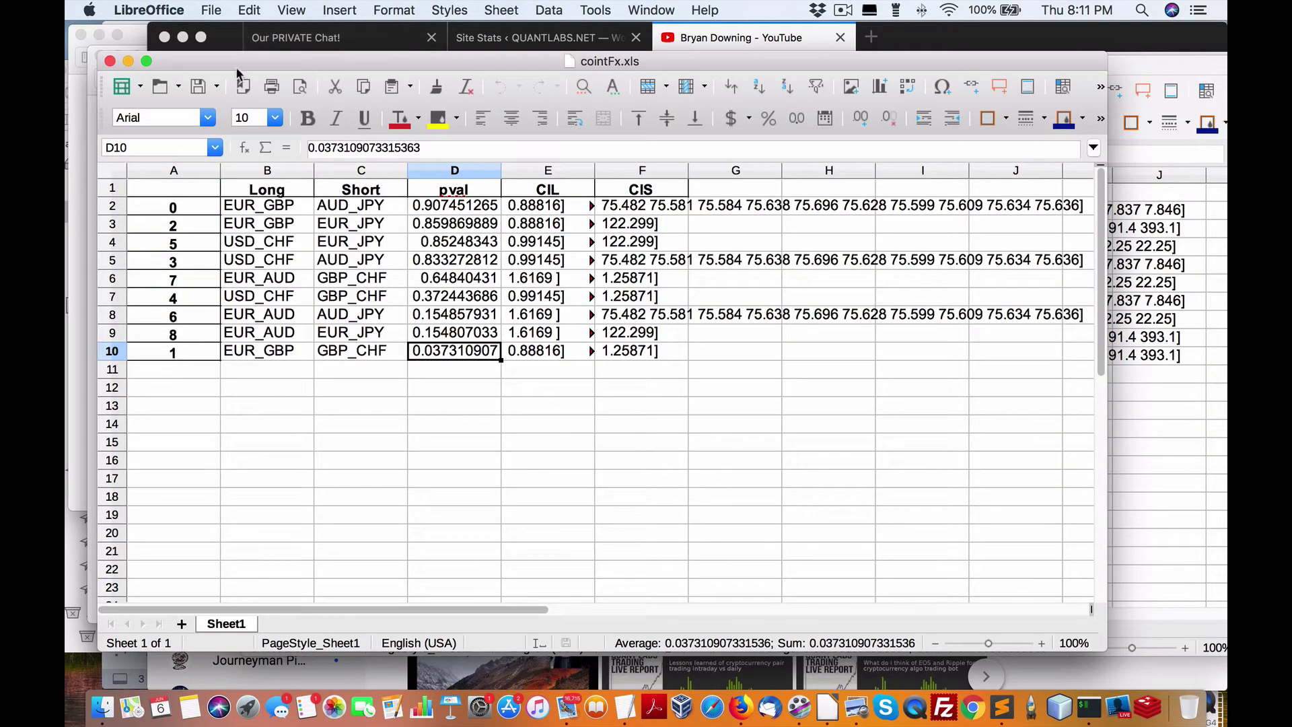
left_click_drag(251, 63, 300, 66)
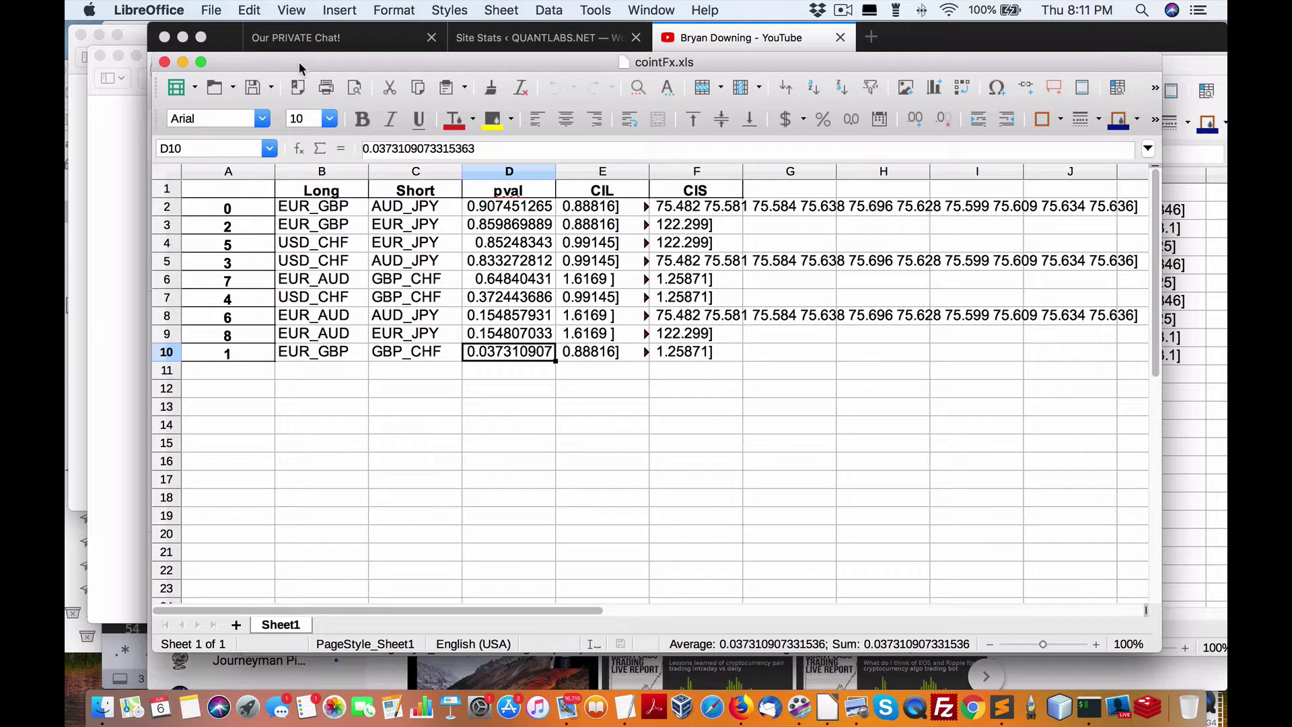
left_click_drag(783, 61, 740, 62)
Step: Reveal cell D10's full p-value 0.0373109073315363 and highlight its leading digits
double_click(466, 353)
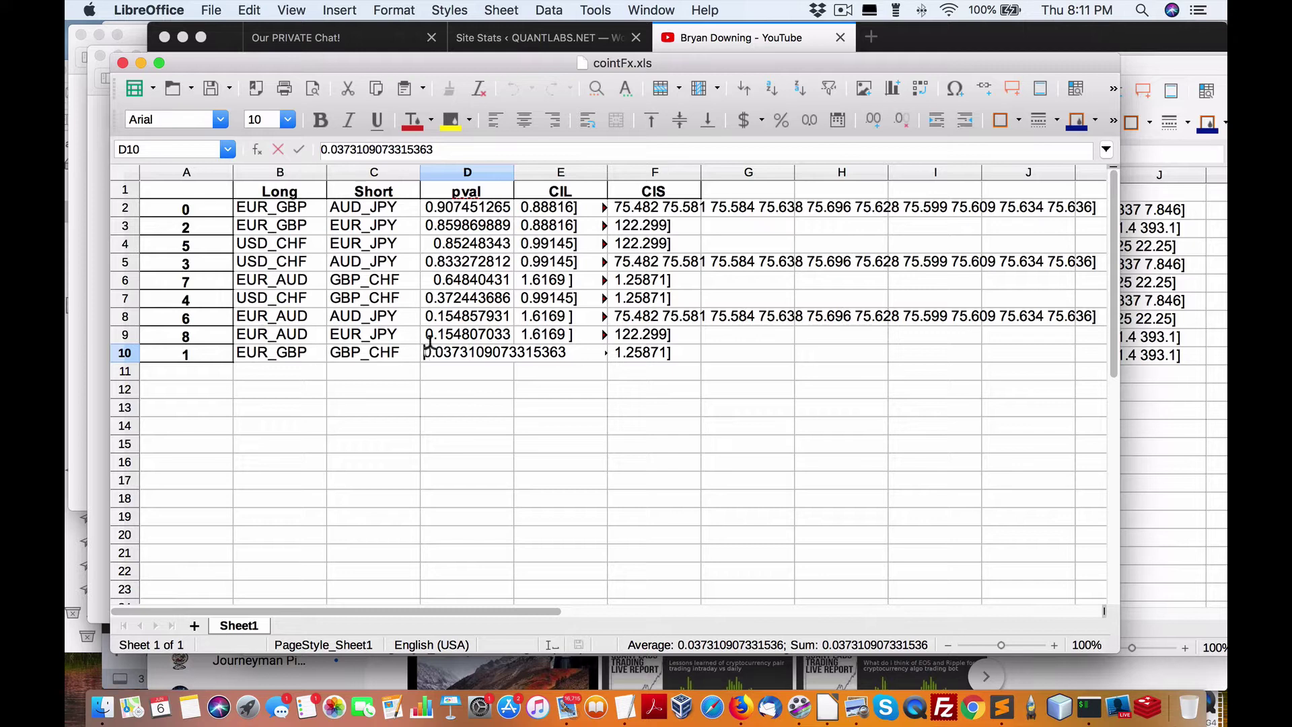
left_click_drag(424, 353, 527, 352)
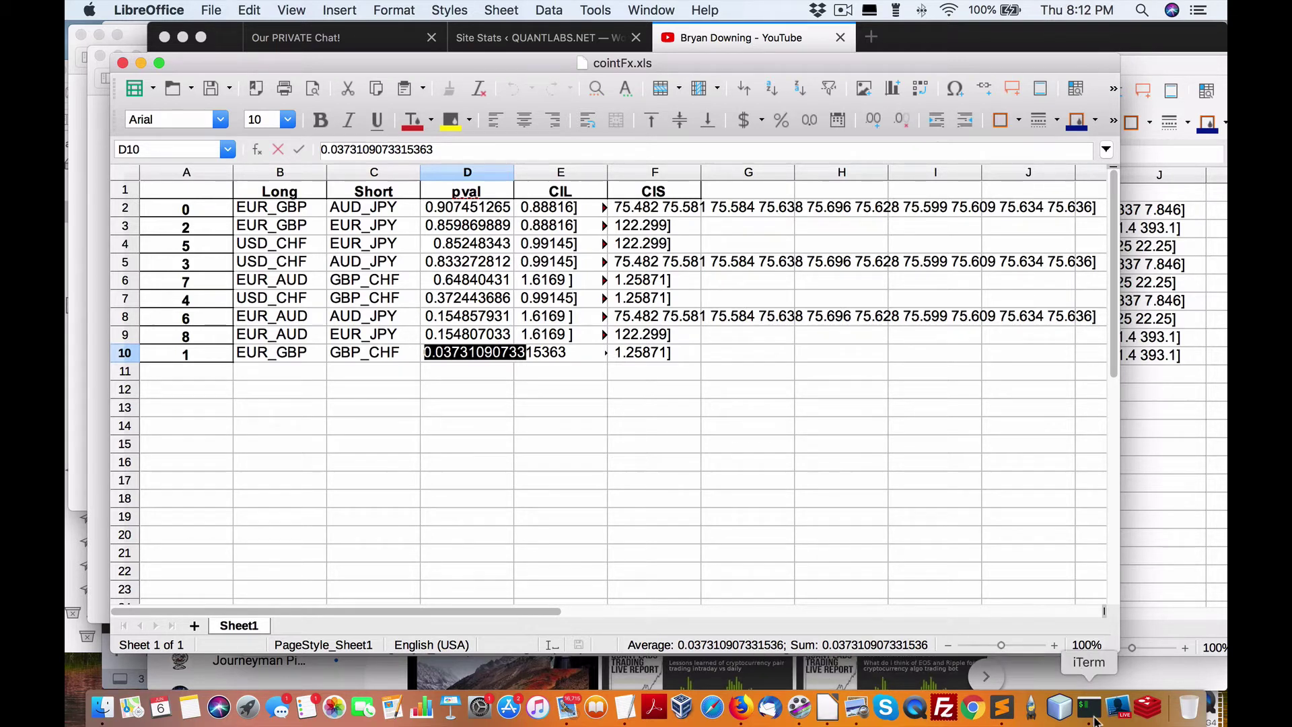
left_click(858, 707)
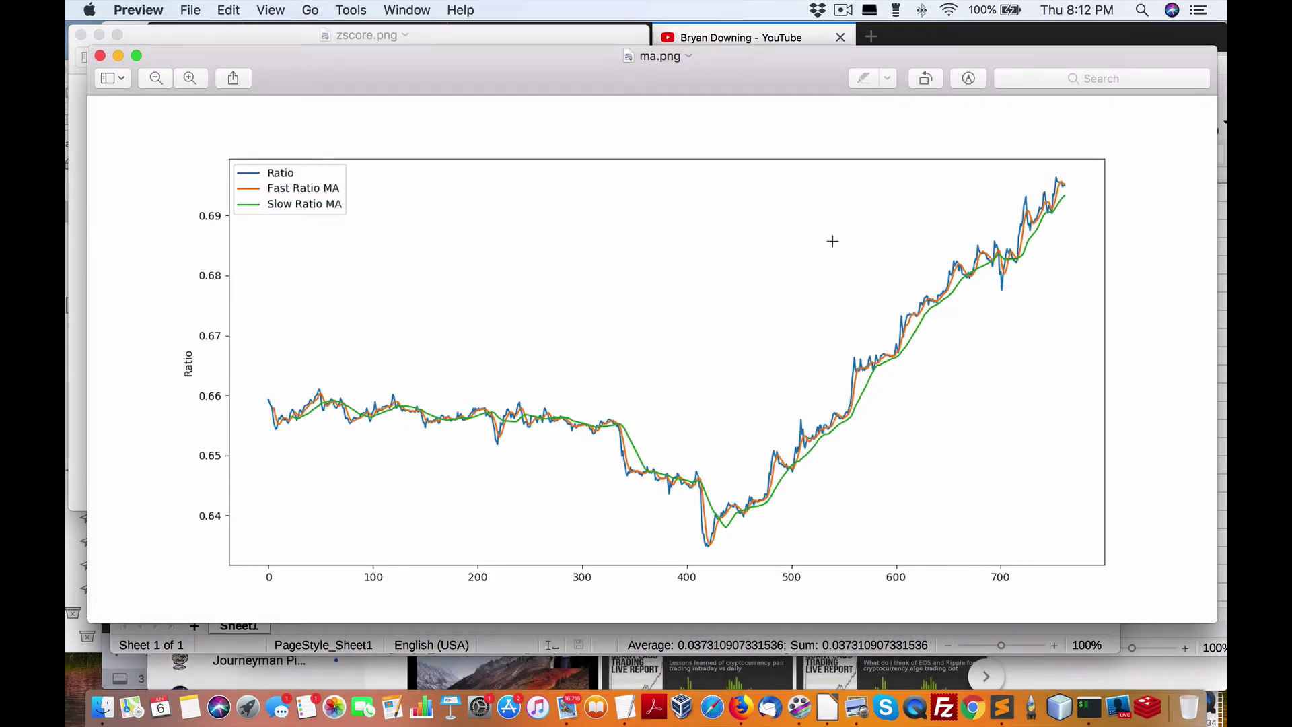
Step: Bring the zscore.png chart forward in Preview and move it to the screen centre
left_click(408, 9)
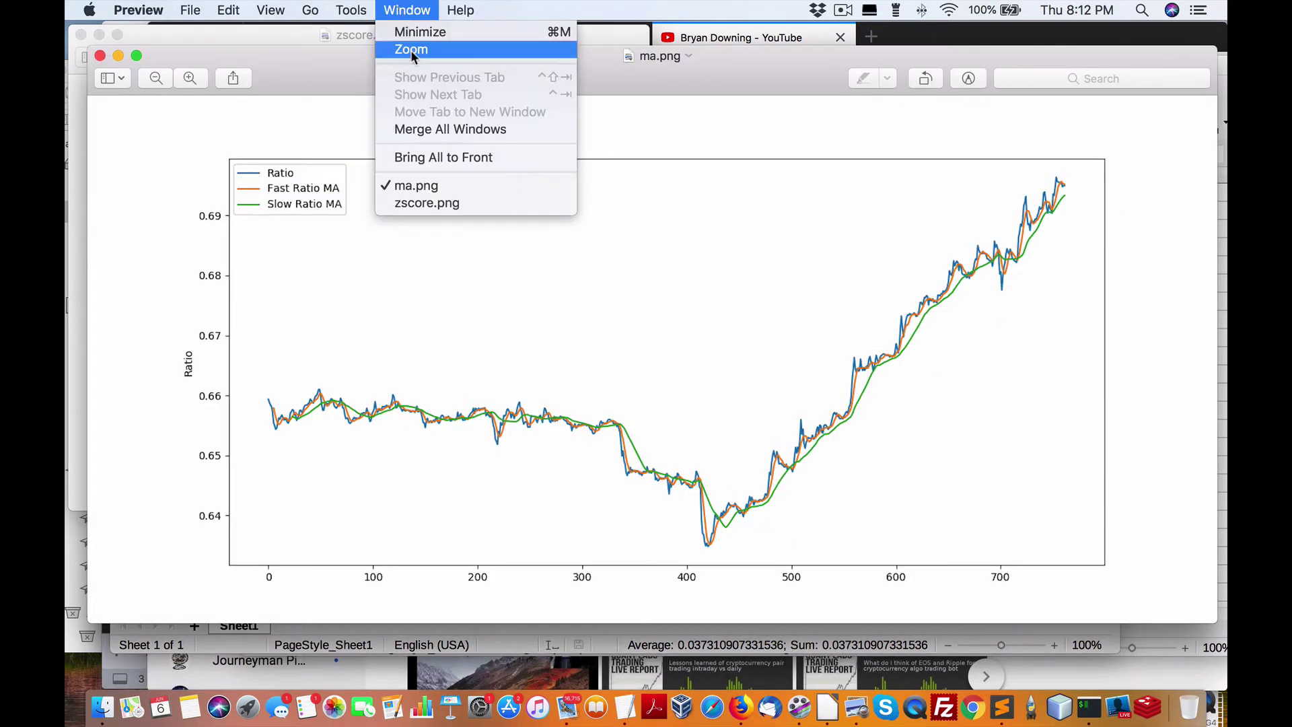
left_click(484, 203)
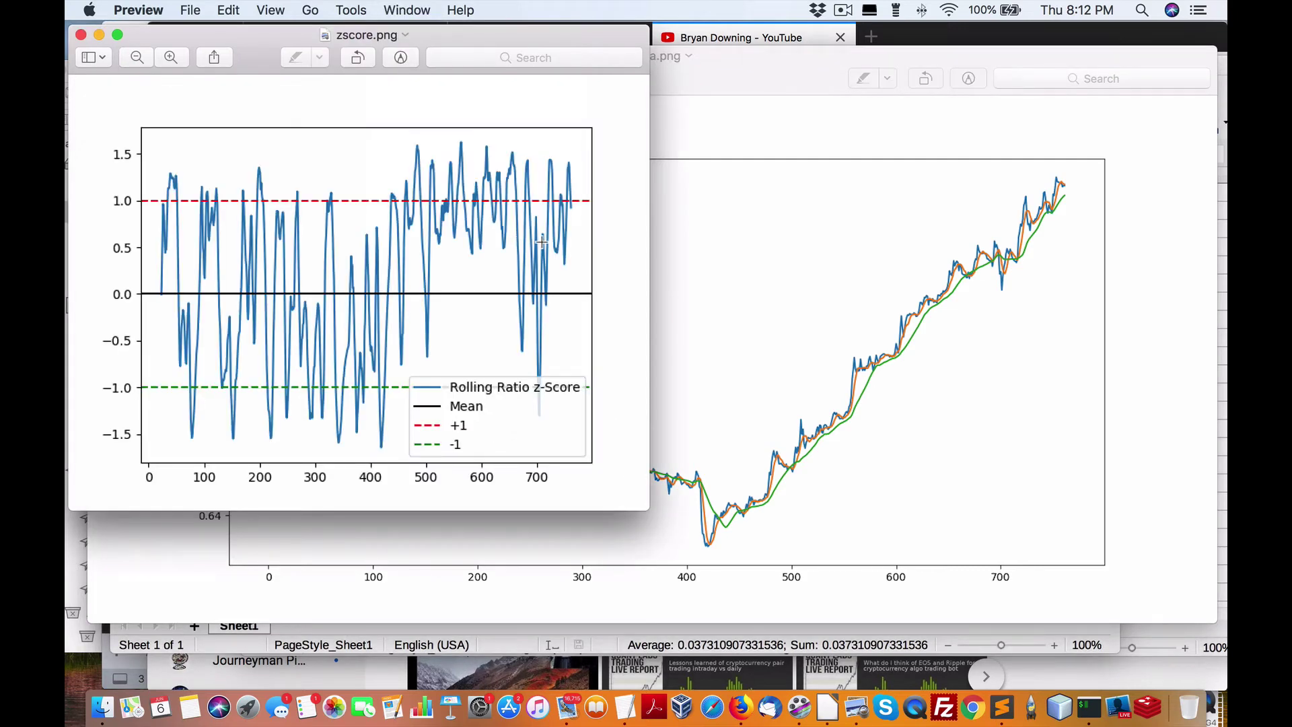
left_click_drag(237, 49, 592, 75)
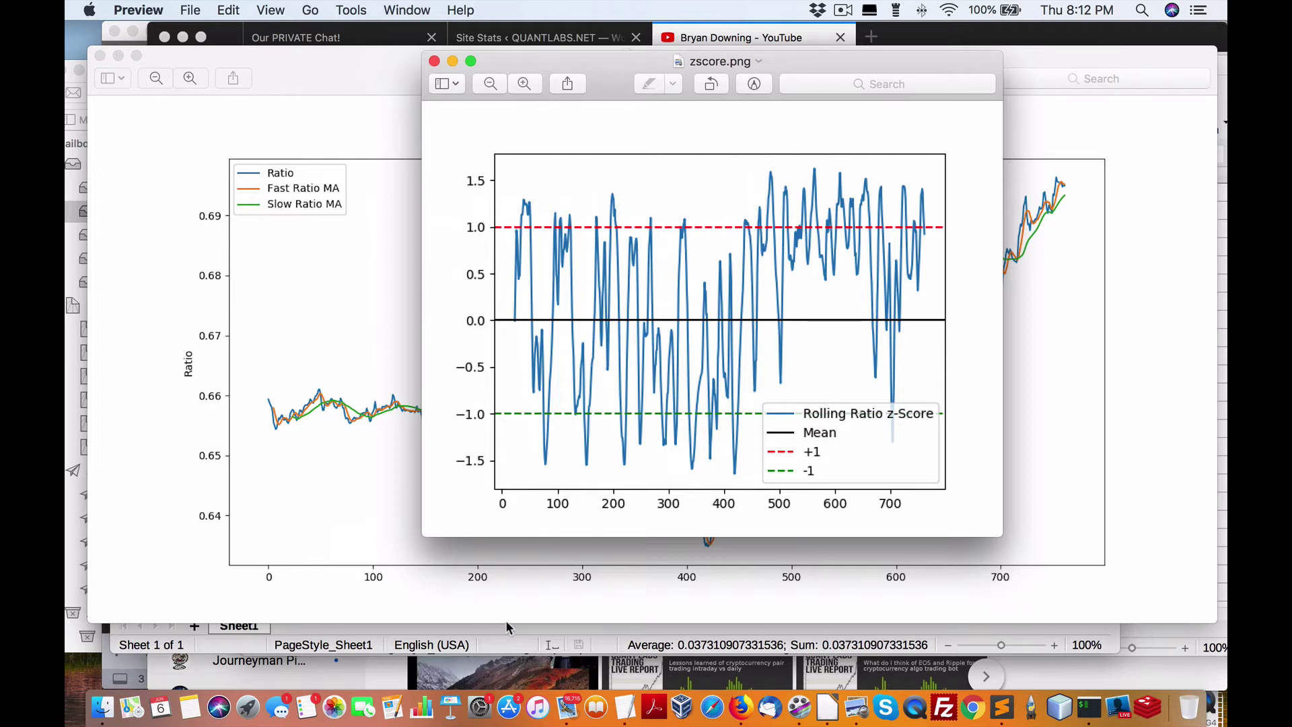
Step: Switch back to the YouTube channel page in Firefox
left_click(740, 706)
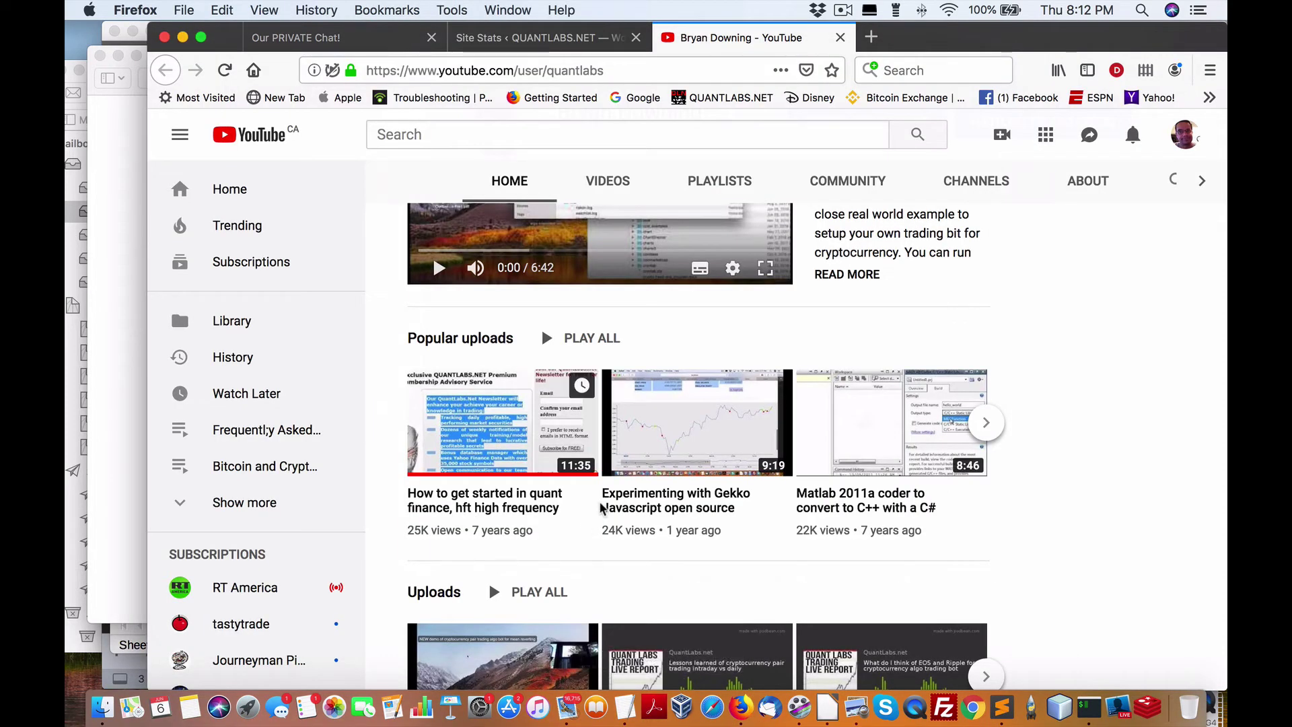
scroll(844, 521, "down", 3)
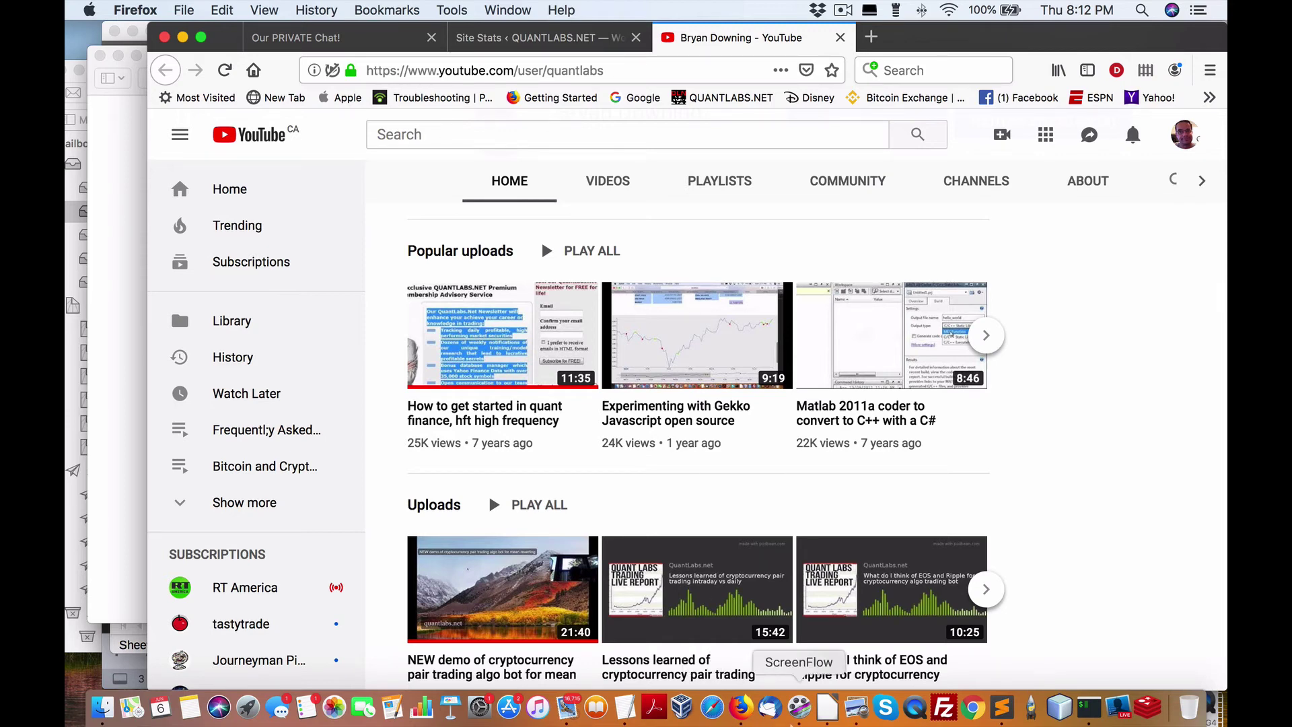
Step: Switch back to the cointFx.xls p-value spreadsheet in LibreOffice Calc
left_click(829, 710)
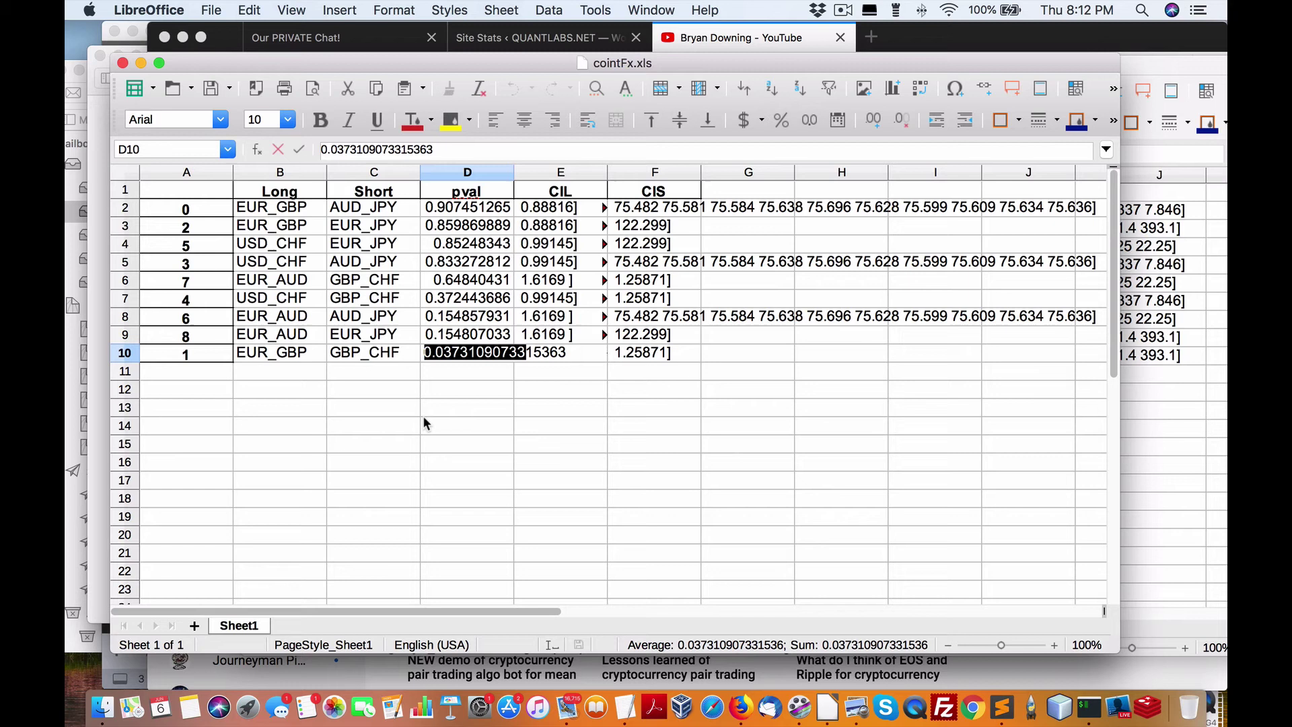